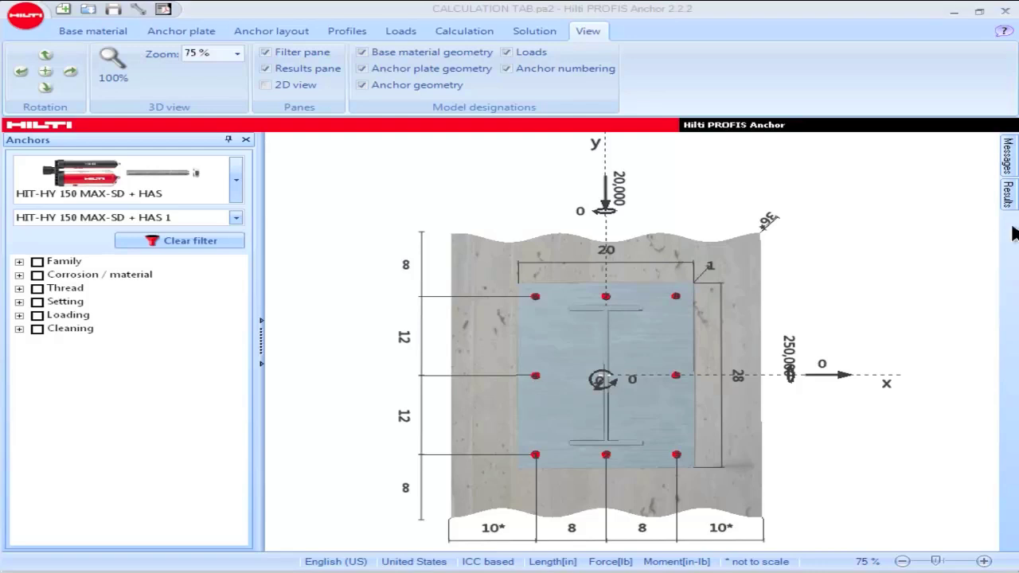
Step: Review the base material settings, toggling geometry input on and off, then view the profile settings
left_click(105, 36)
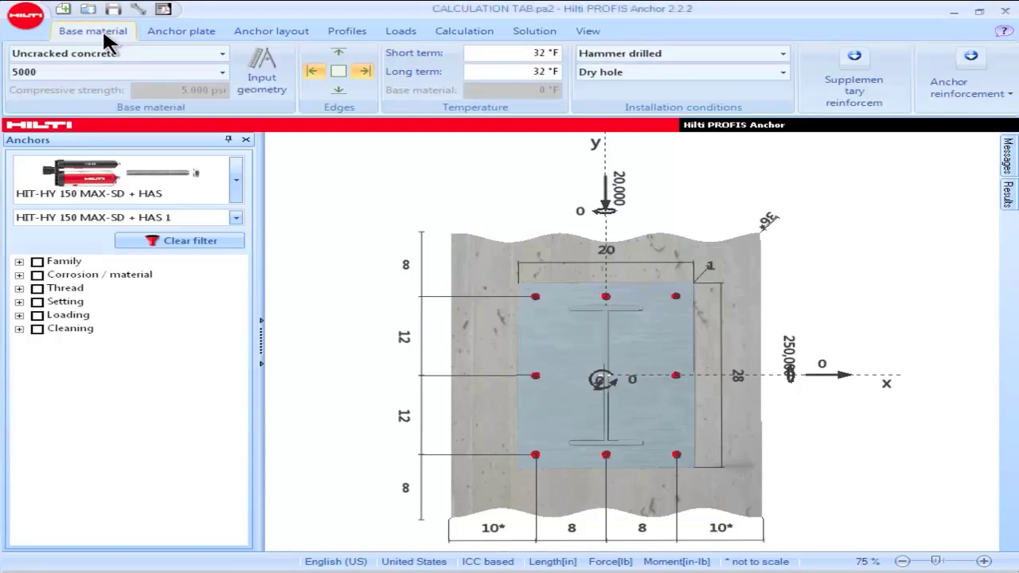
left_click(261, 76)
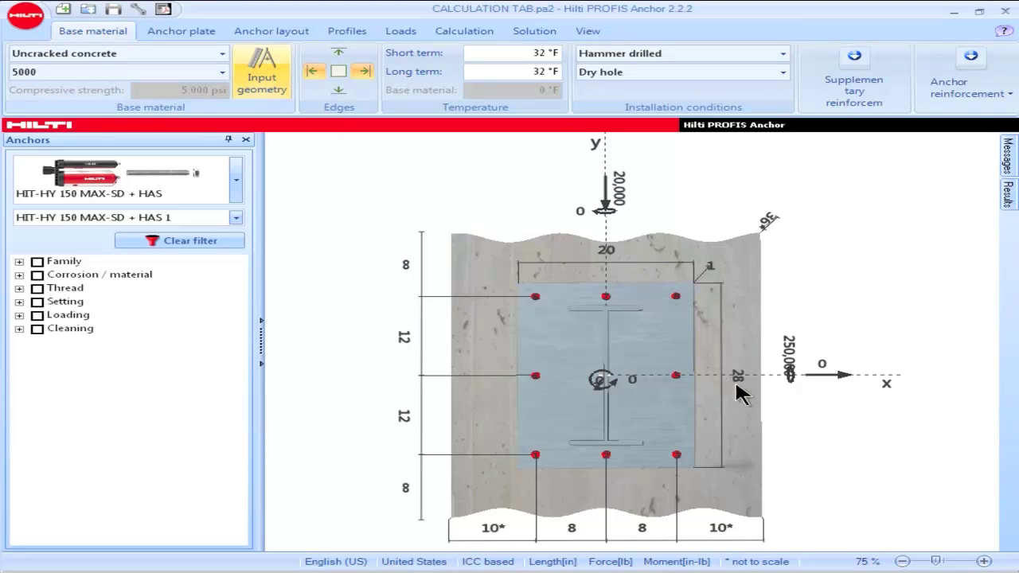
left_click(712, 266)
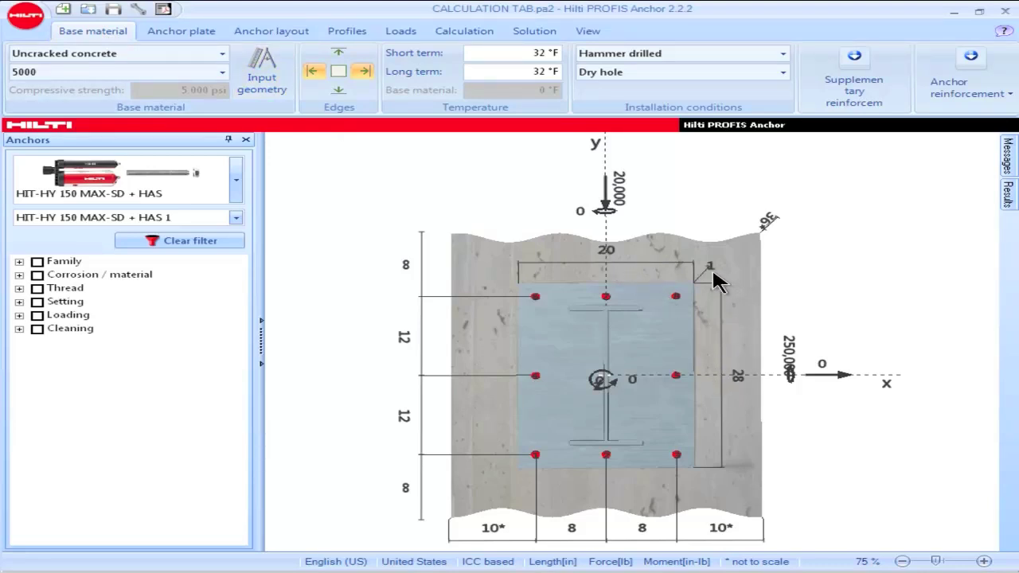
left_click(361, 33)
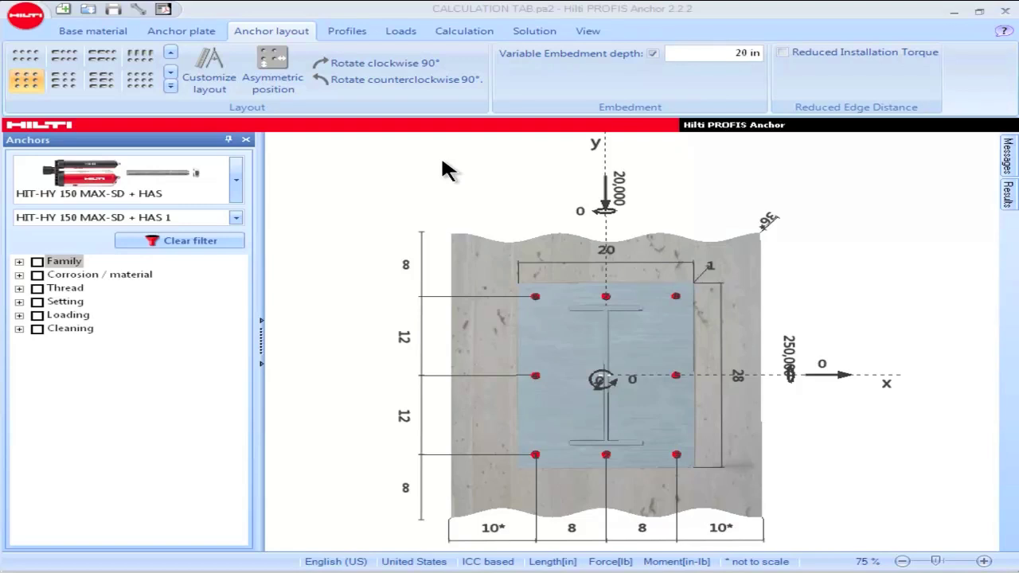
Step: Recalculate utilisation for every anchor, giving HIT-HY 150 MAX-SD + HAS 1 a 43% utilisation
left_click(460, 33)
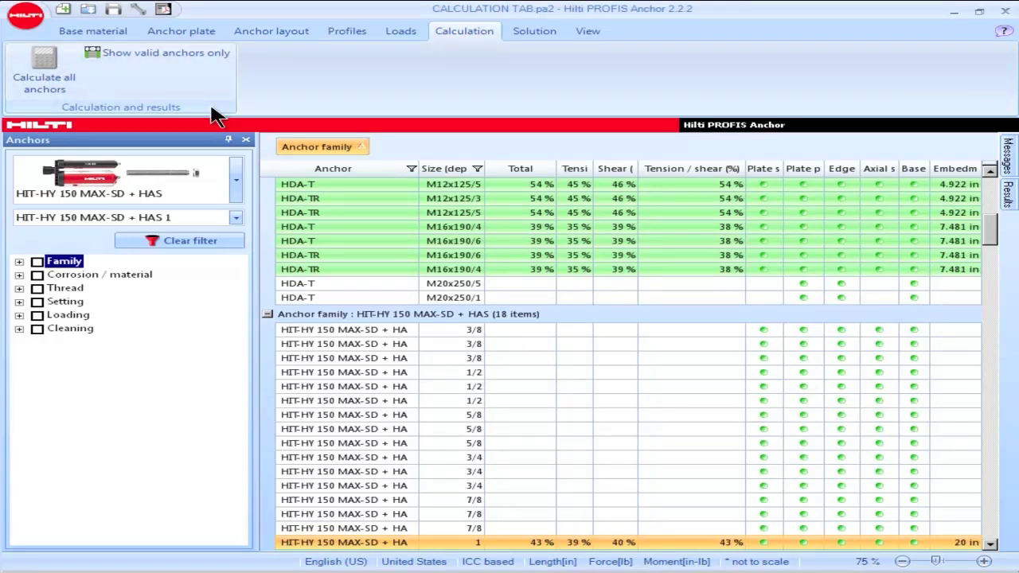
left_click(45, 64)
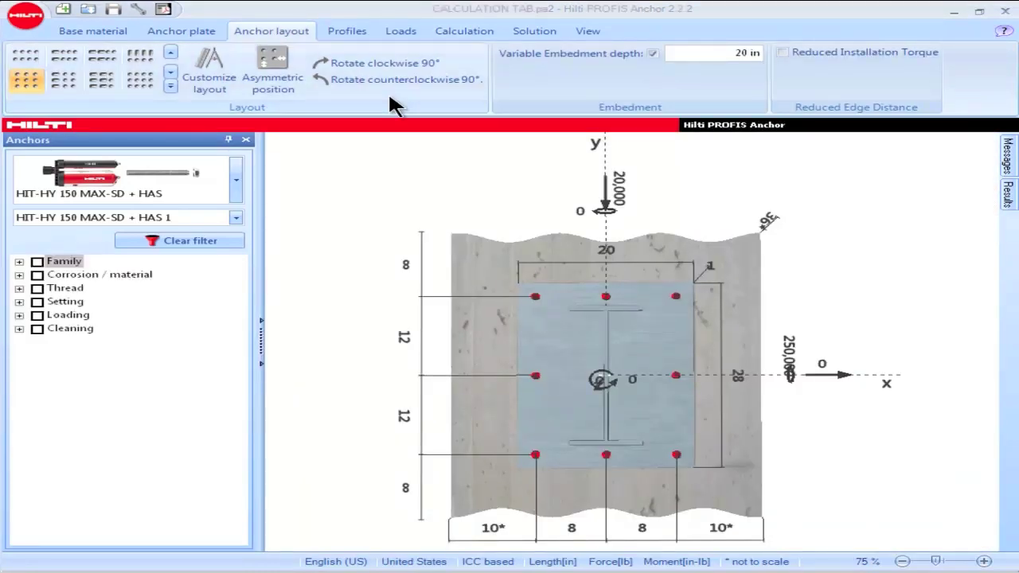
Step: Check the loads and design method settings, then go back to the anchor calculation results
left_click(386, 37)
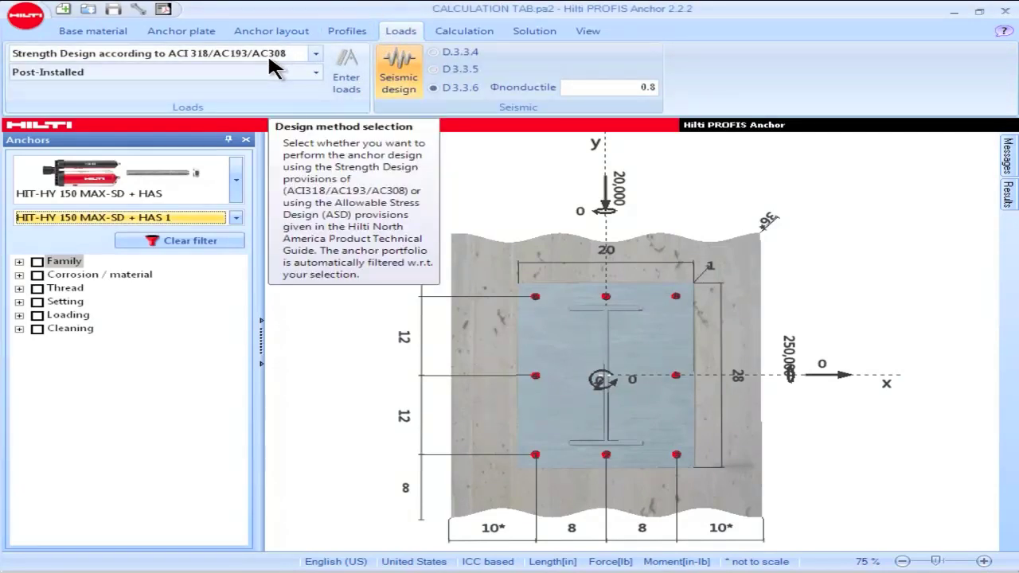
left_click(452, 29)
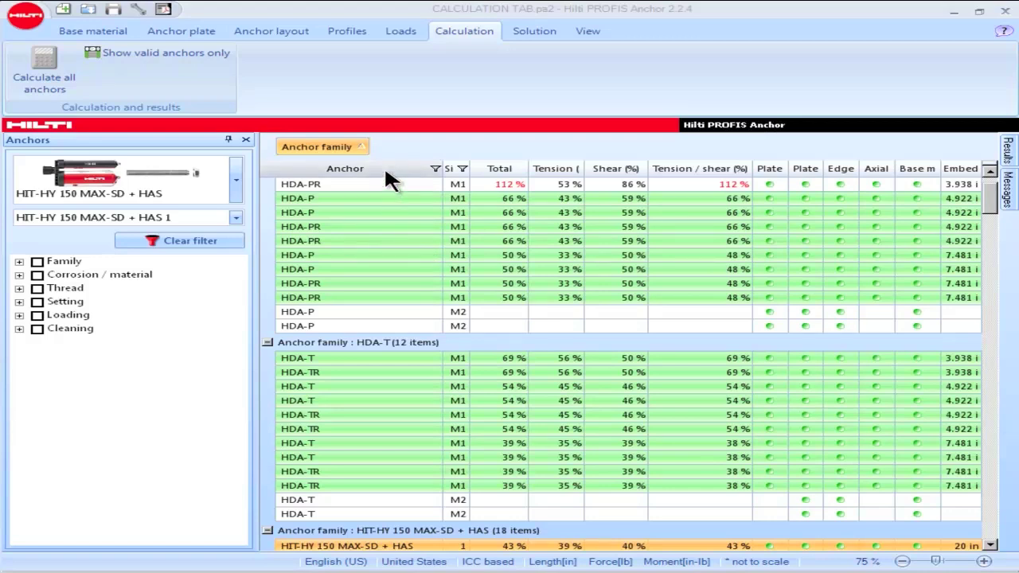
Step: Filter the Anchor column to HIT-HY 150 MAX-SD + HAS, then clear it to list all families
left_click(435, 170)
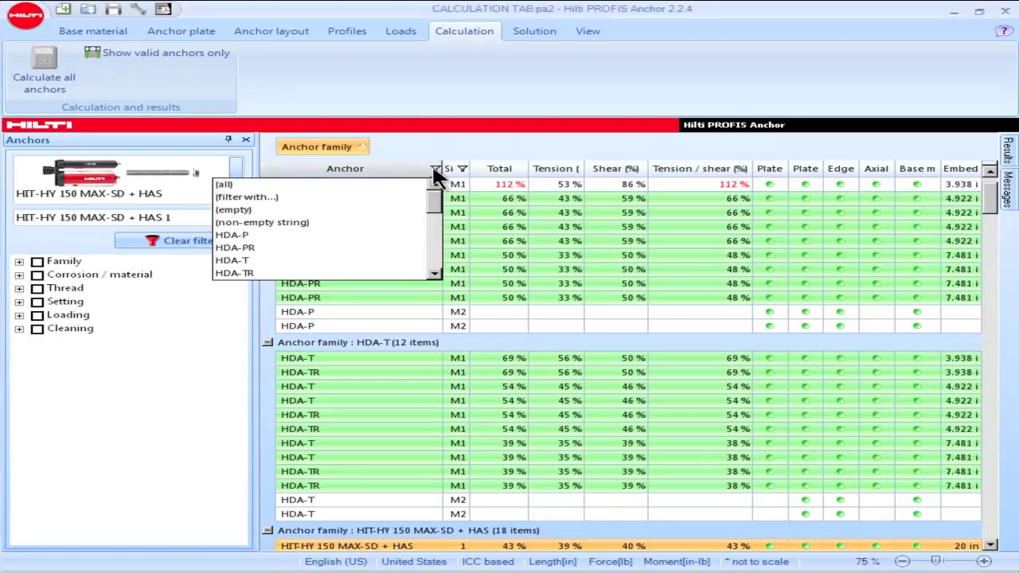
left_click_drag(434, 200, 436, 213)
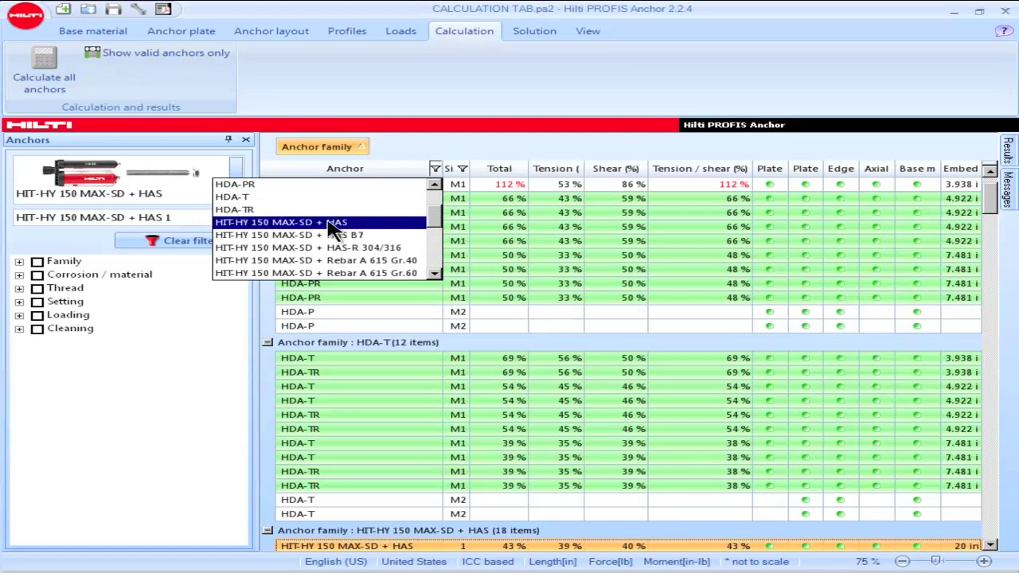
left_click(333, 223)
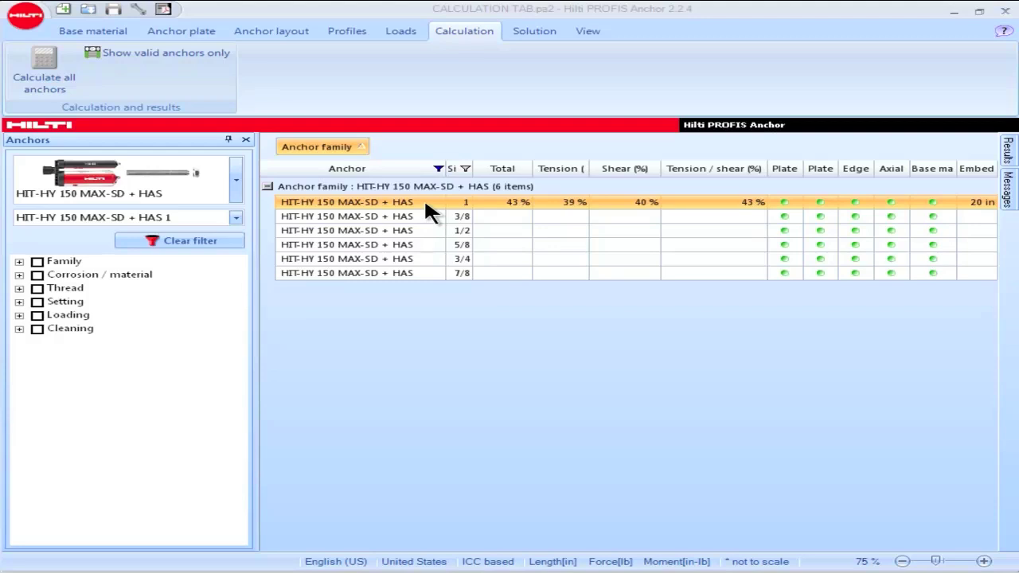
left_click(425, 203)
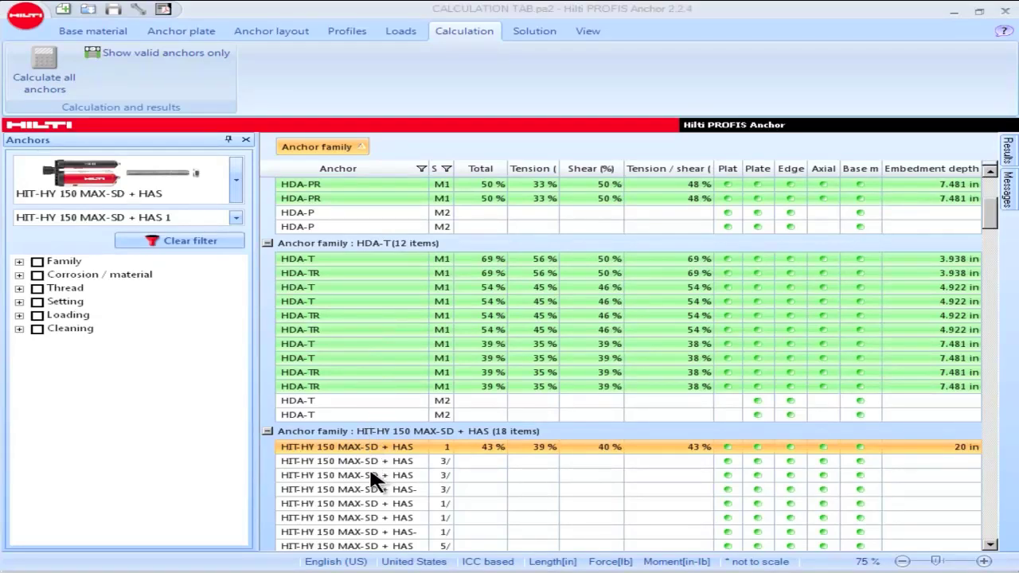
left_click(359, 147)
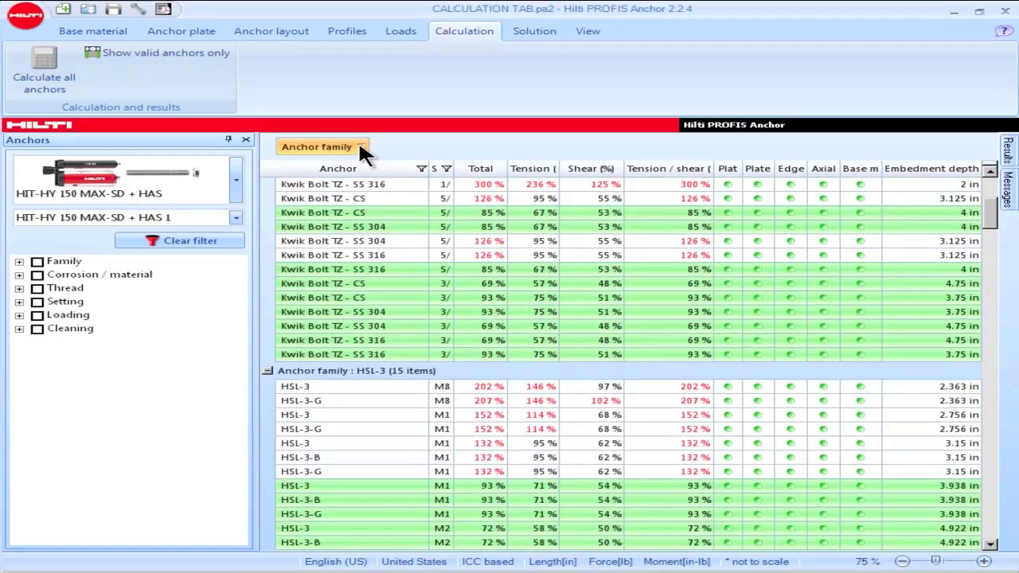
left_click(359, 146)
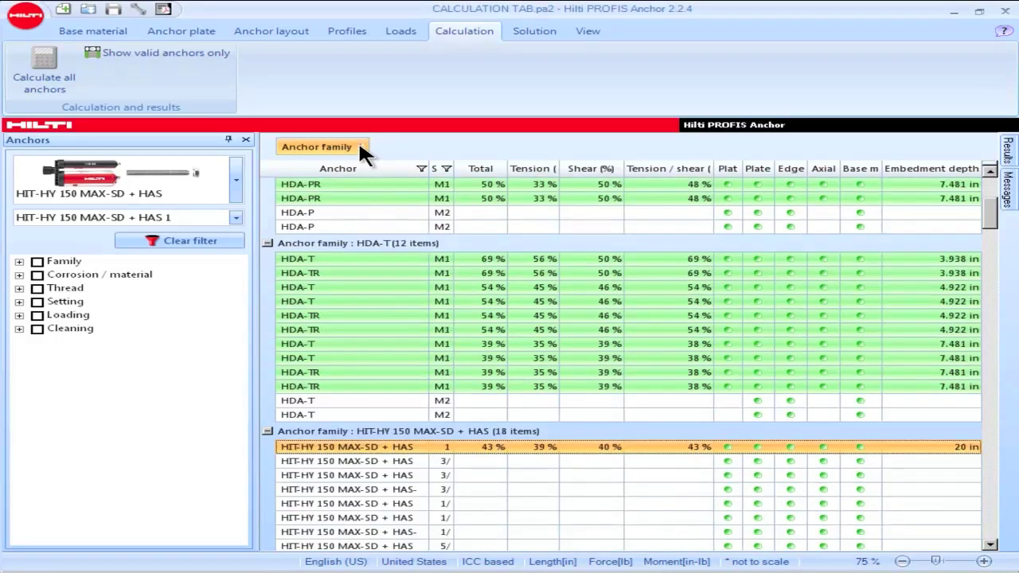
scroll(381, 273, "up", 2)
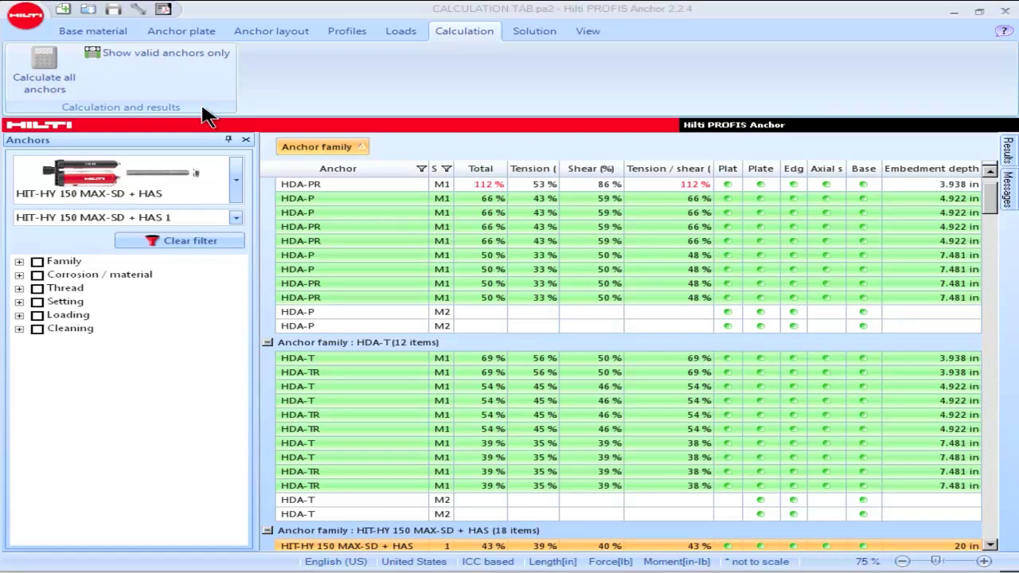
Step: Turn on Show valid anchors only and scroll to the passing HSL-3 and Kwik Bolt TZ anchors
left_click(144, 49)
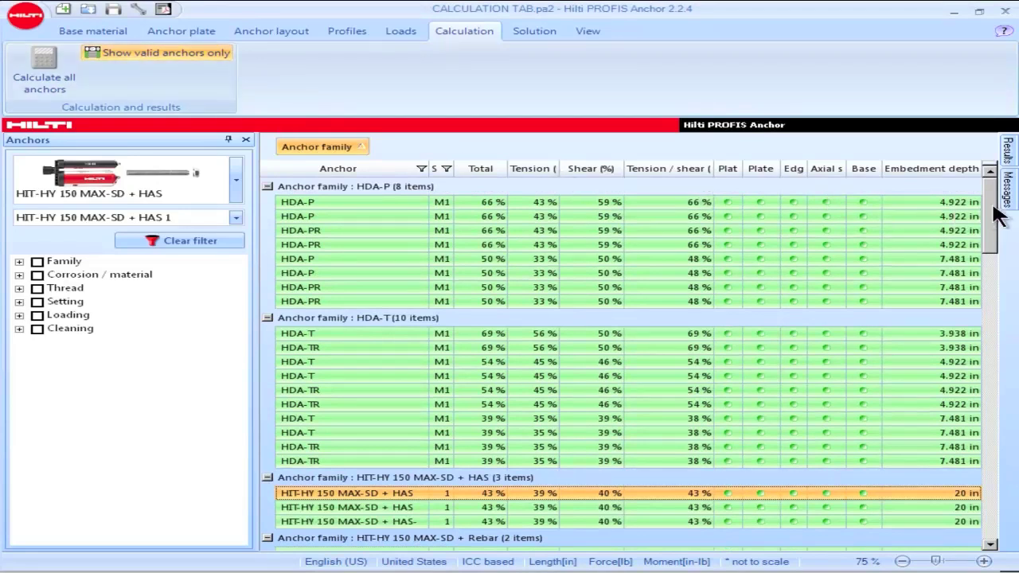
left_click_drag(999, 215, 998, 420)
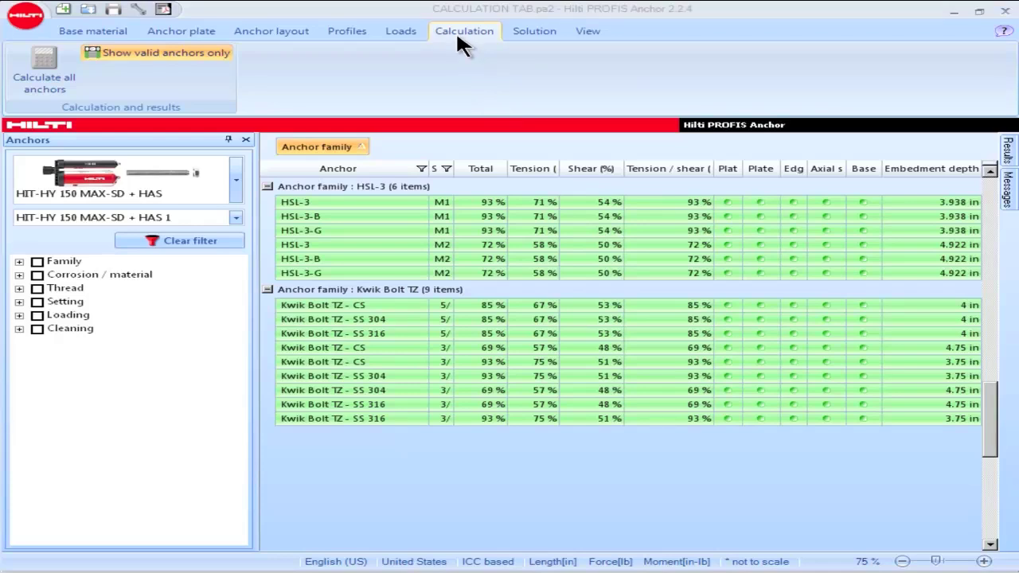
Step: From the options' Resources page, choose Contact us to e-mail Hilti technical support
left_click(138, 7)
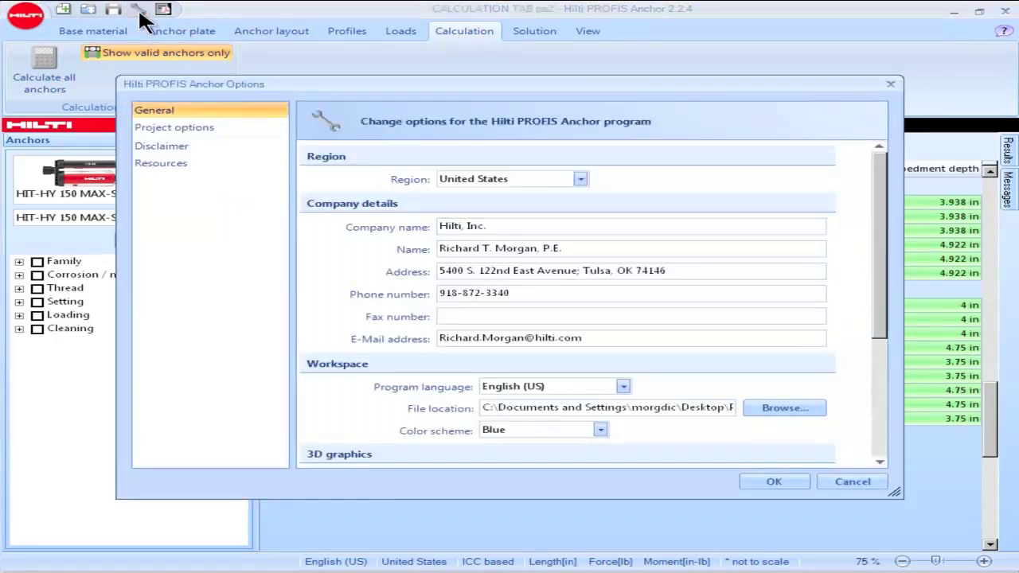
left_click(146, 162)
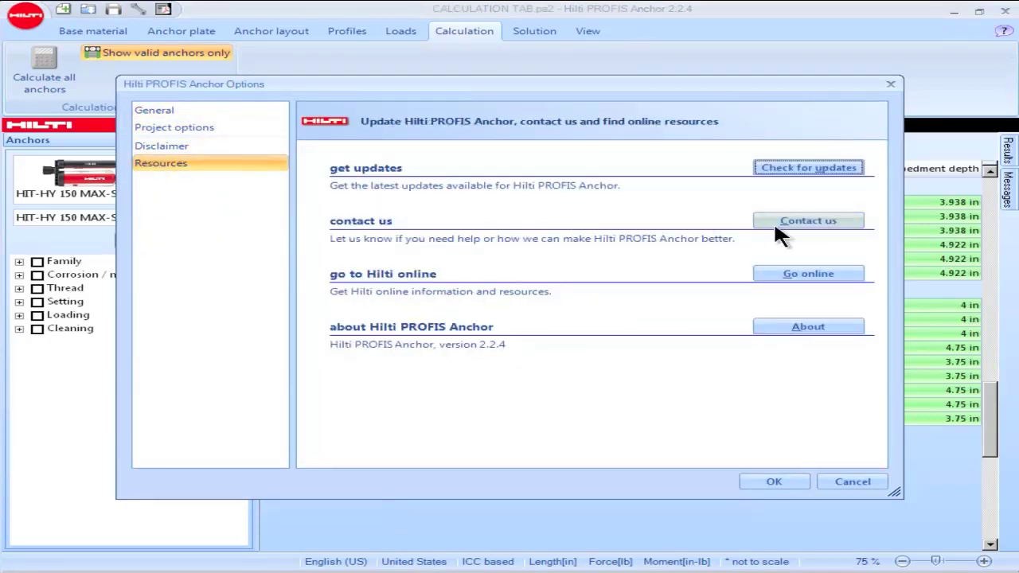
left_click(796, 223)
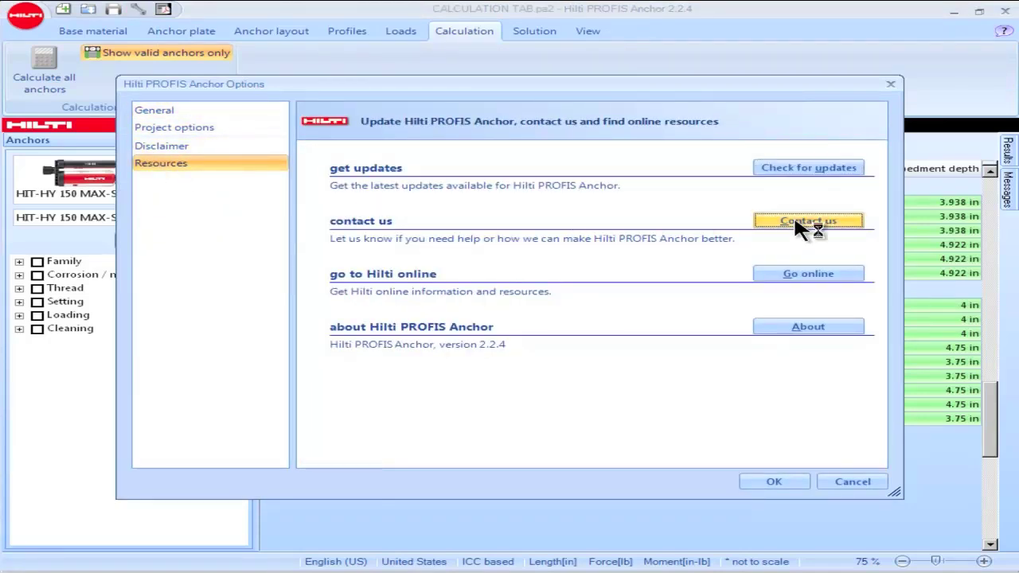